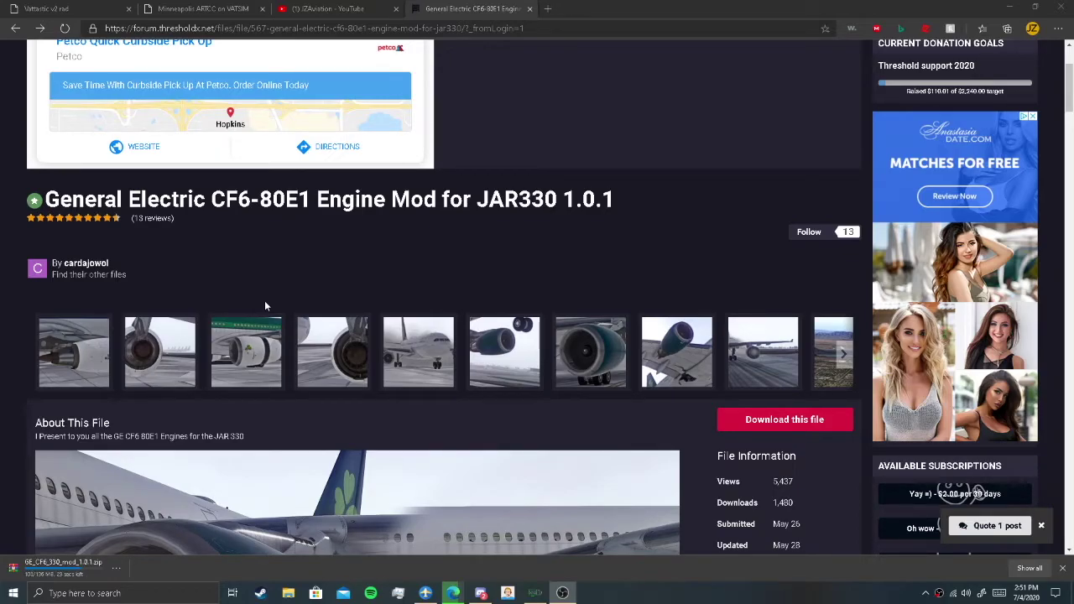
Step: Browse the engine mod page and request the GE CF6 engine mod download
scroll(512, 227, down, 7)
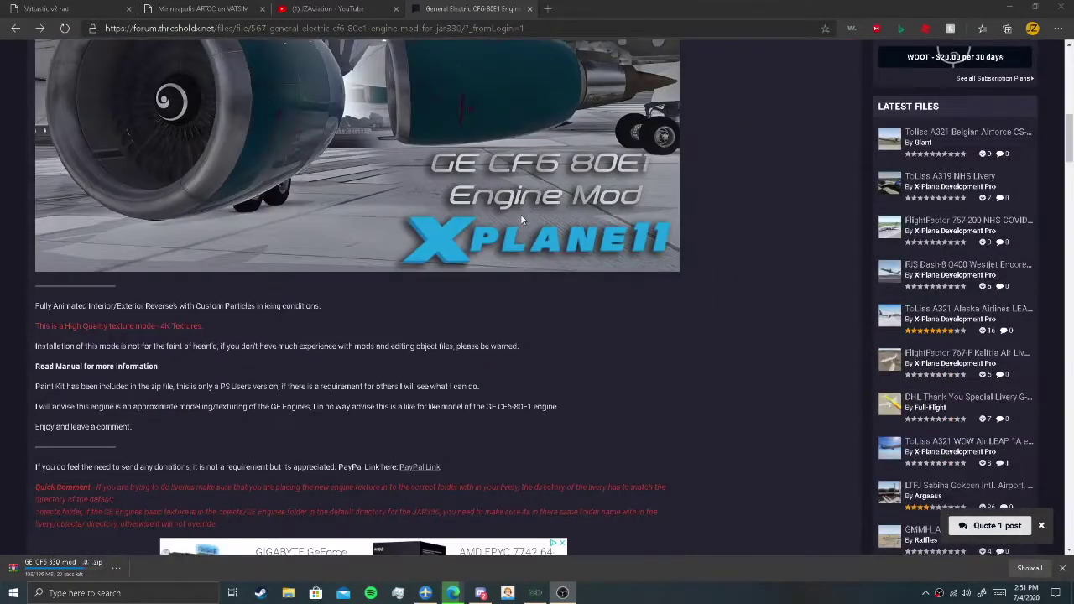
scroll(521, 219, up, 8)
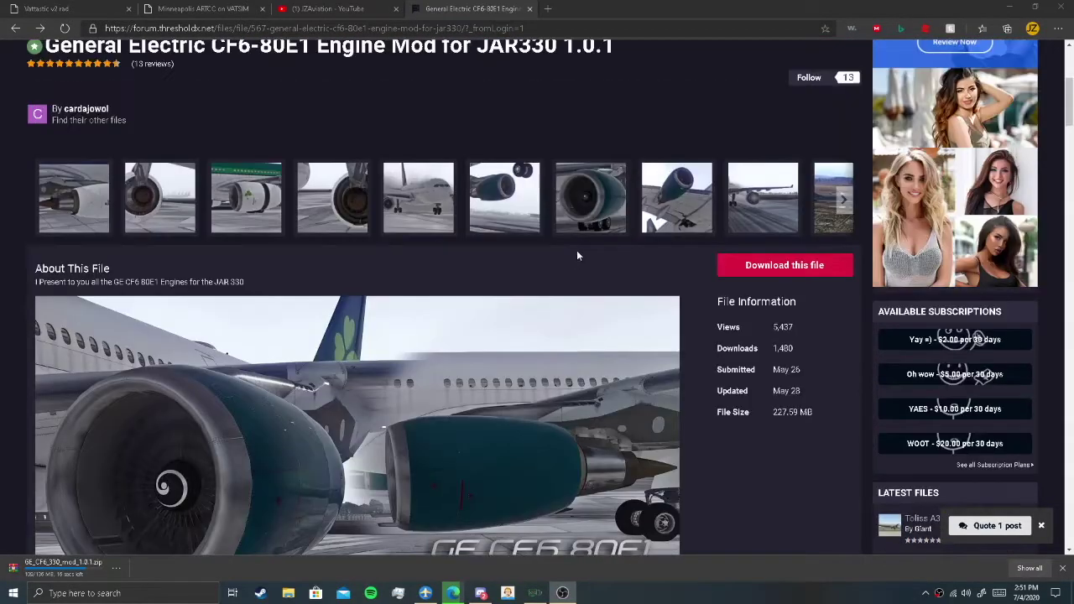
scroll(621, 129, up, 1)
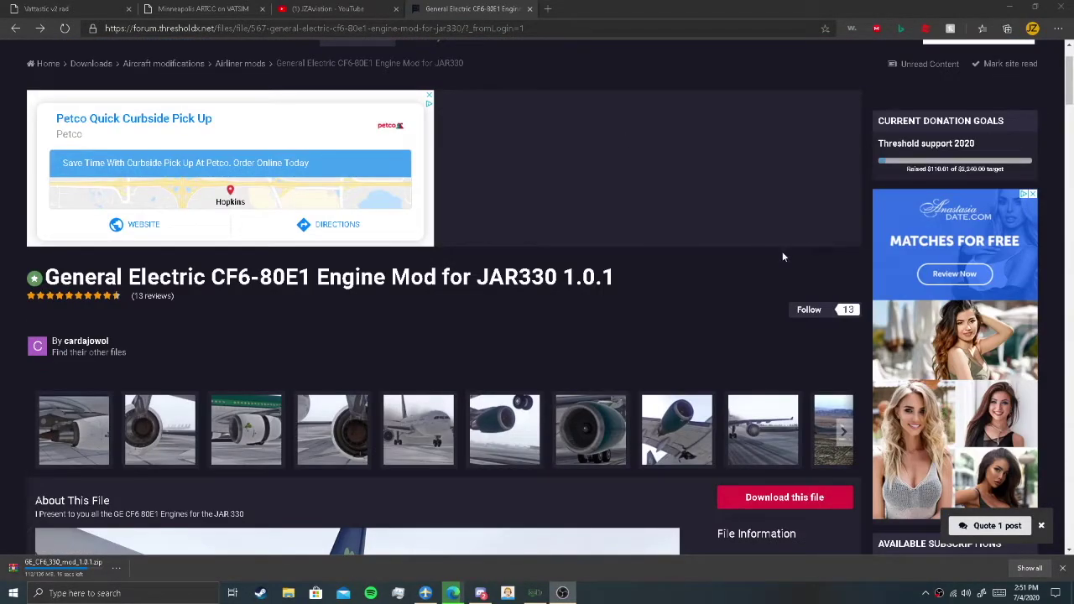
scroll(735, 137, down, 1)
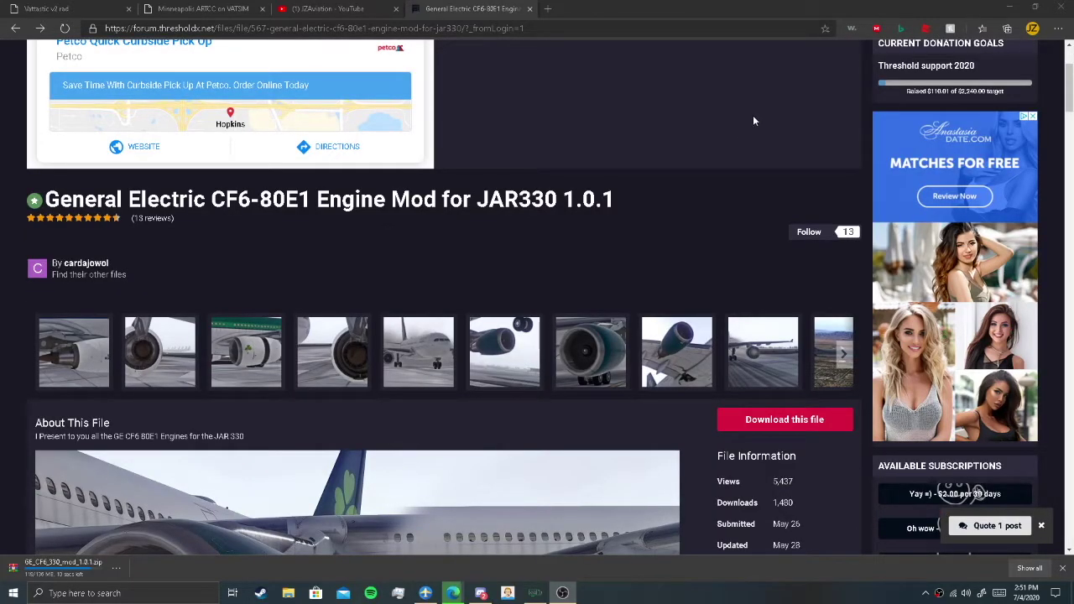
scroll(756, 113, down, 2)
scroll(692, 93, down, 1)
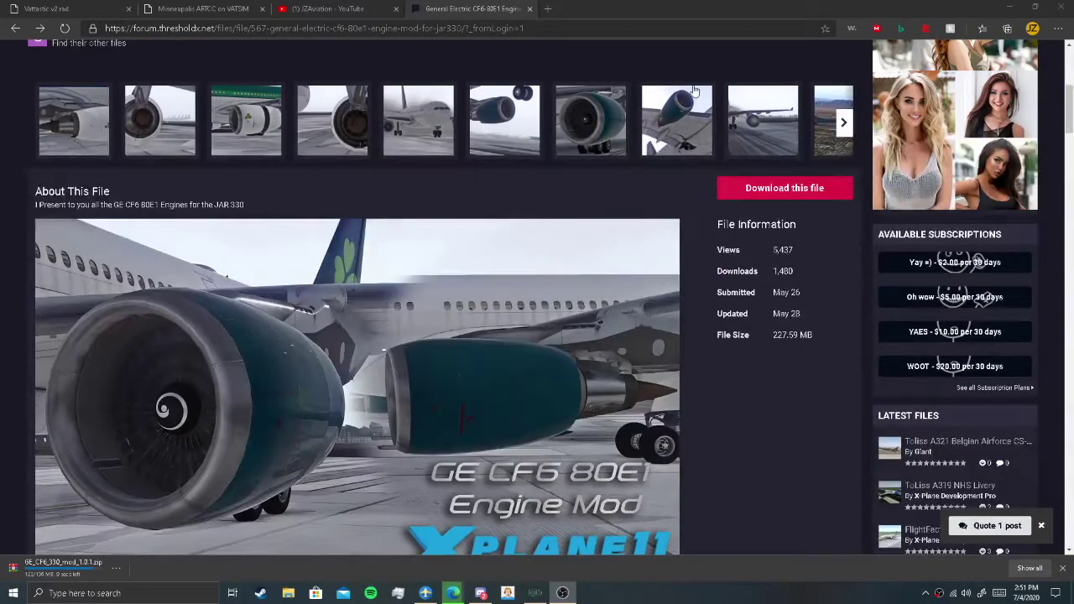
scroll(695, 179, up, 3)
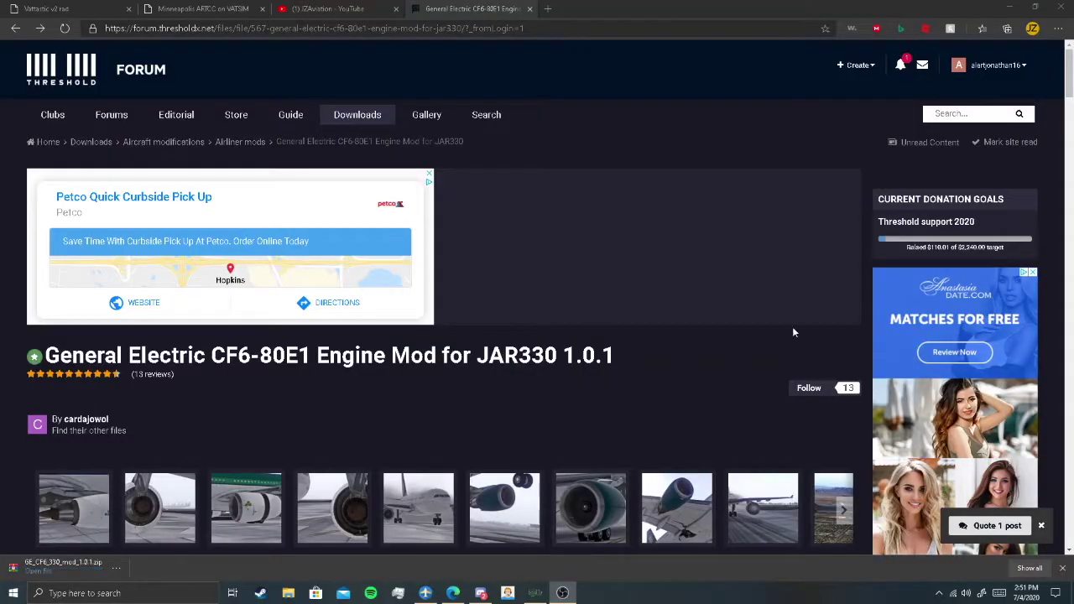
scroll(553, 238, down, 3)
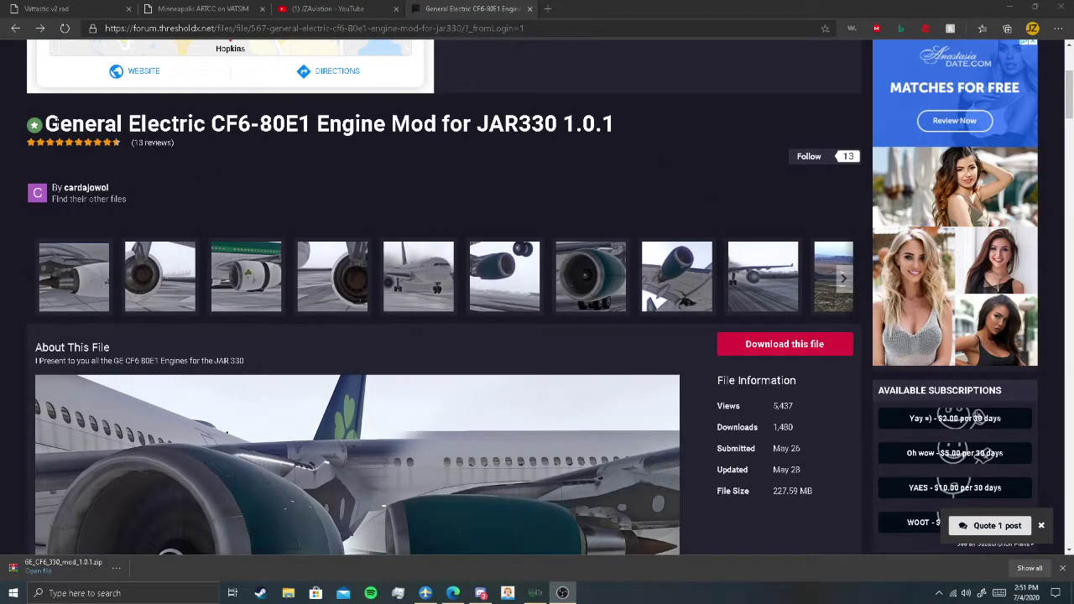
scroll(426, 238, down, 1)
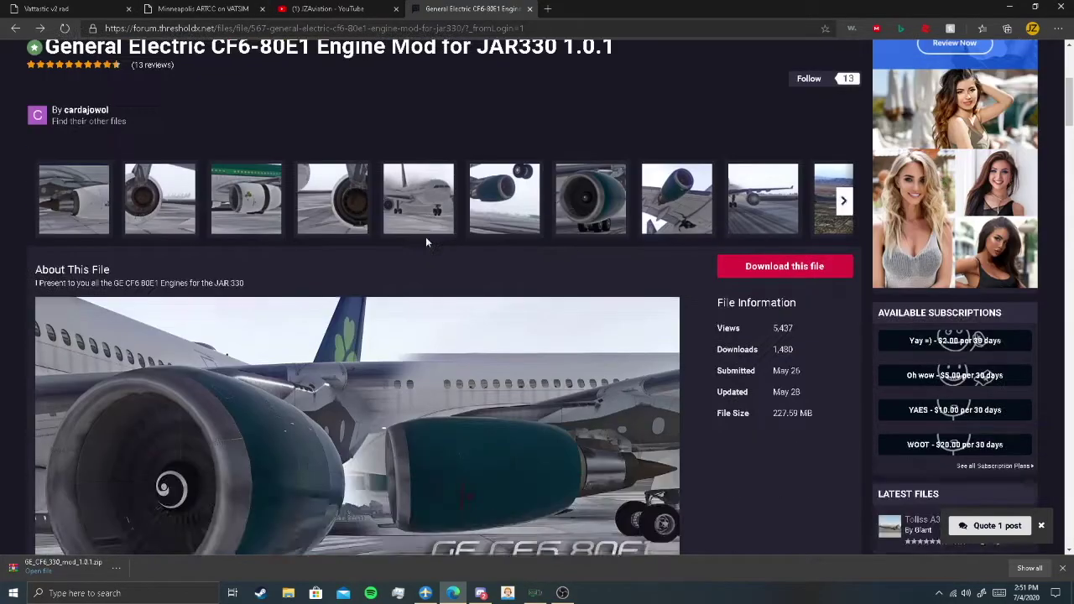
scroll(426, 242, down, 2)
scroll(425, 242, up, 2)
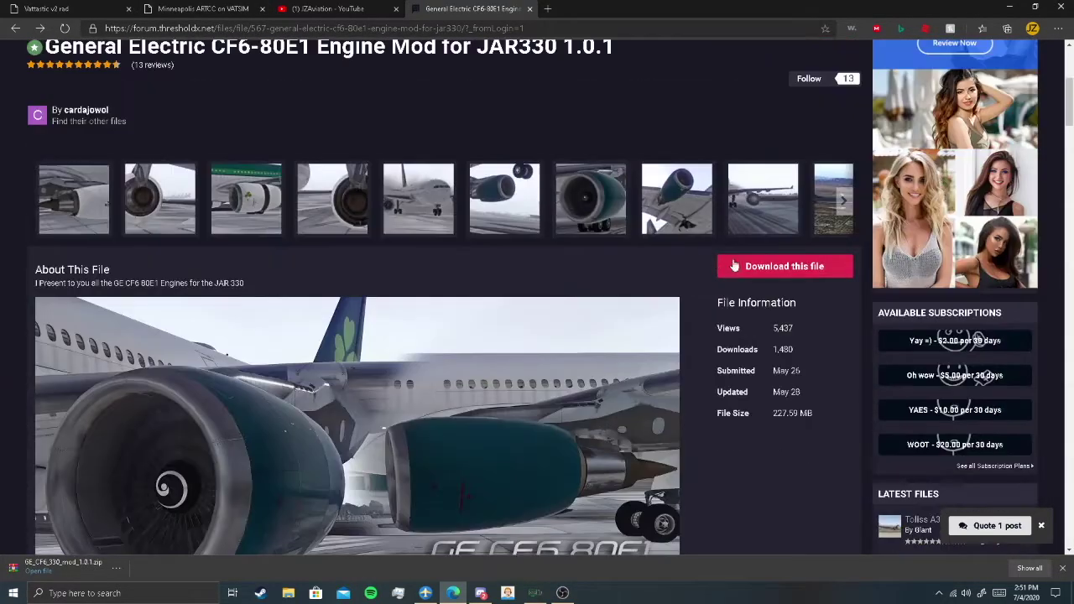
click(792, 267)
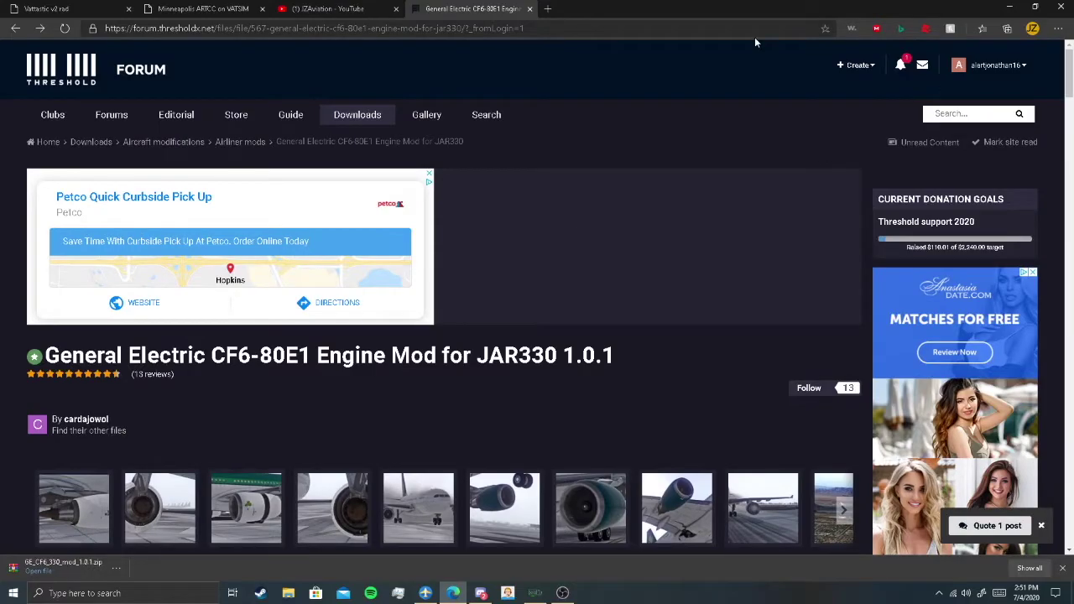
Step: Open the list of downloadable mod files, then close it
scroll(772, 151, down, 4)
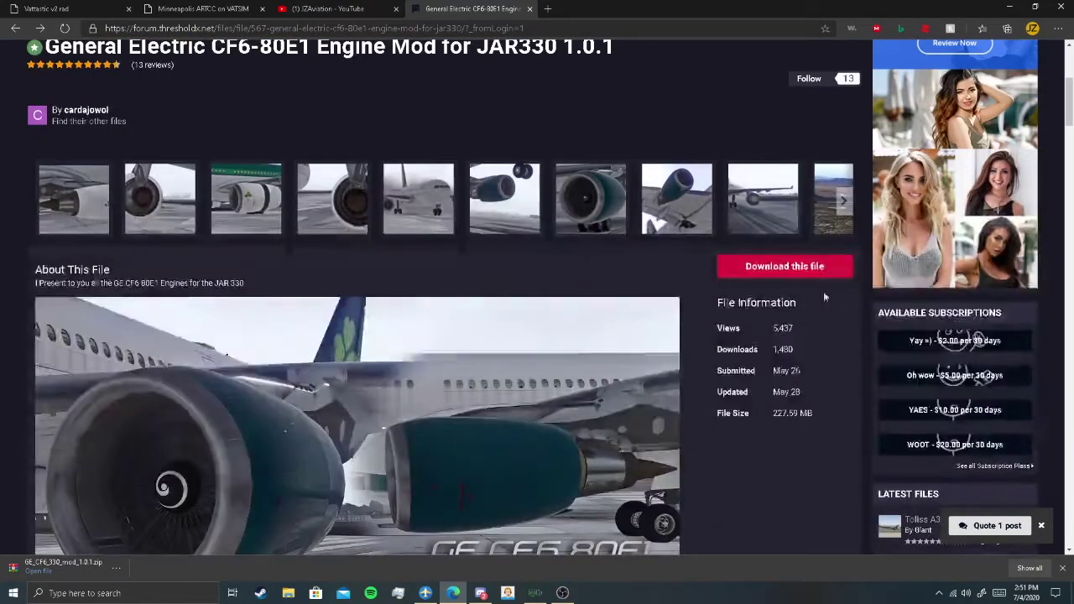
click(794, 266)
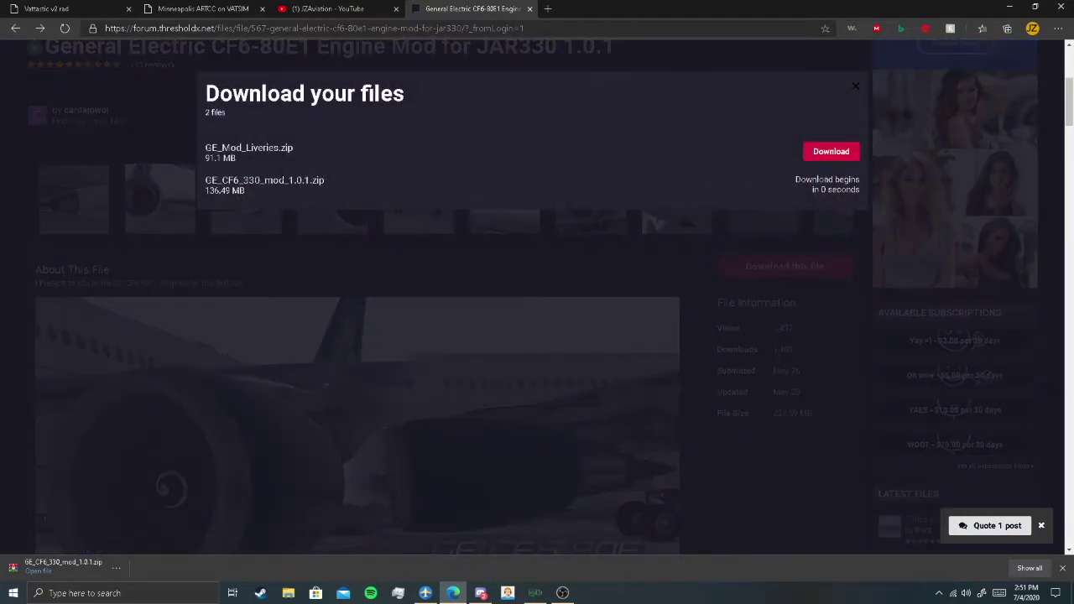
drag(215, 180, 206, 181)
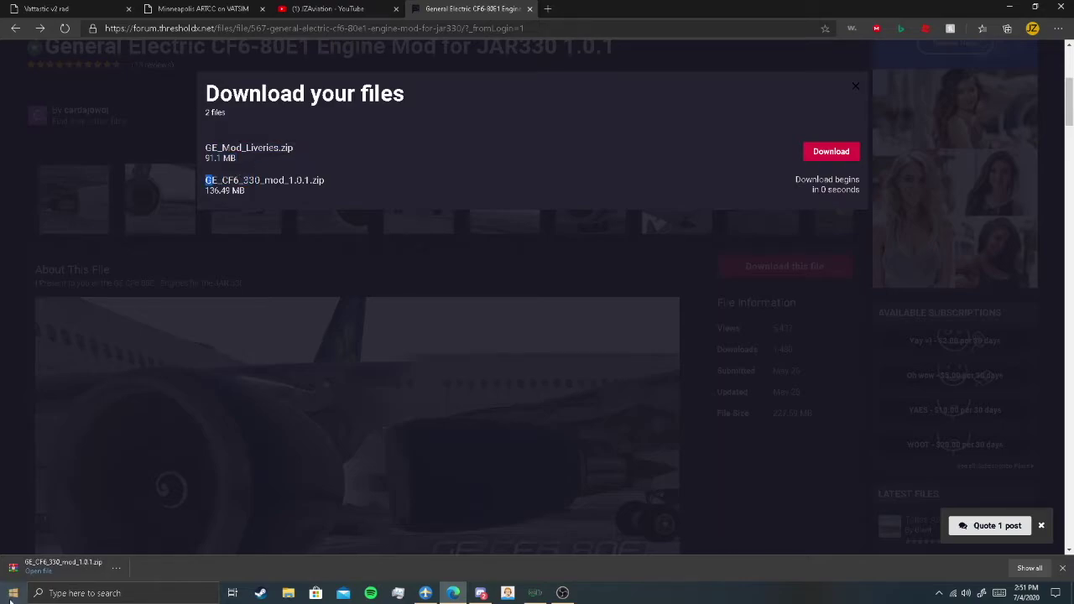
click(729, 512)
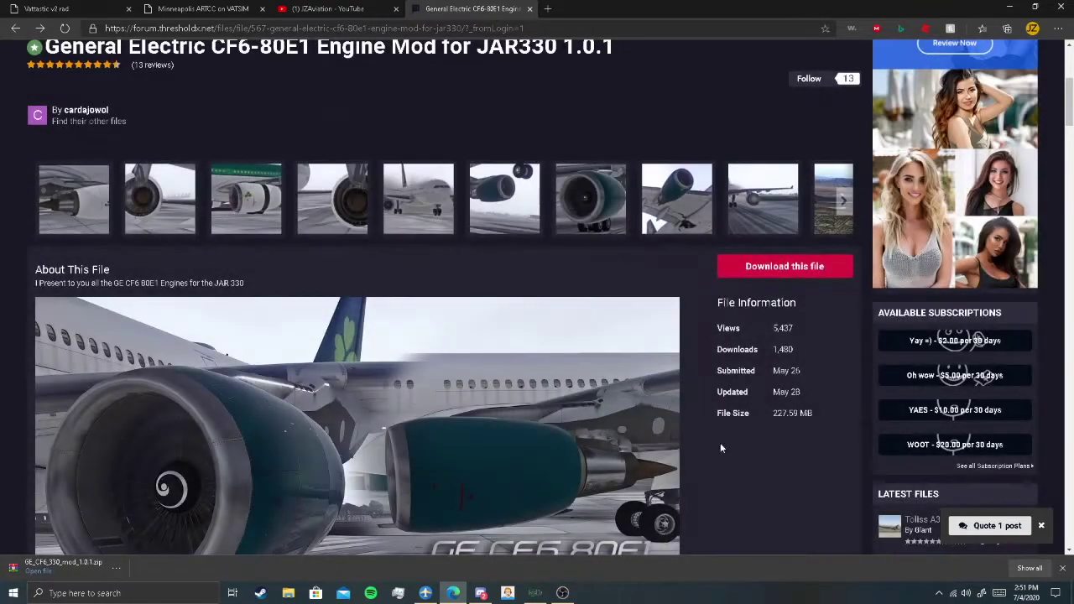
Step: In Laminar Research, start a RAR archive of A330 v3 (JarDesign) with Best compression
click(288, 594)
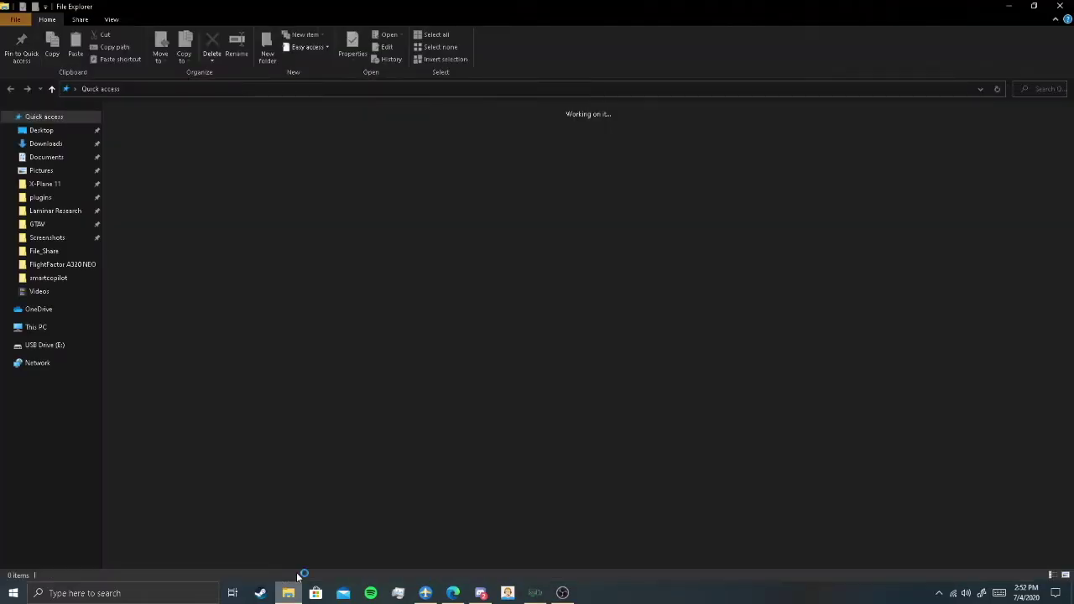
click(69, 211)
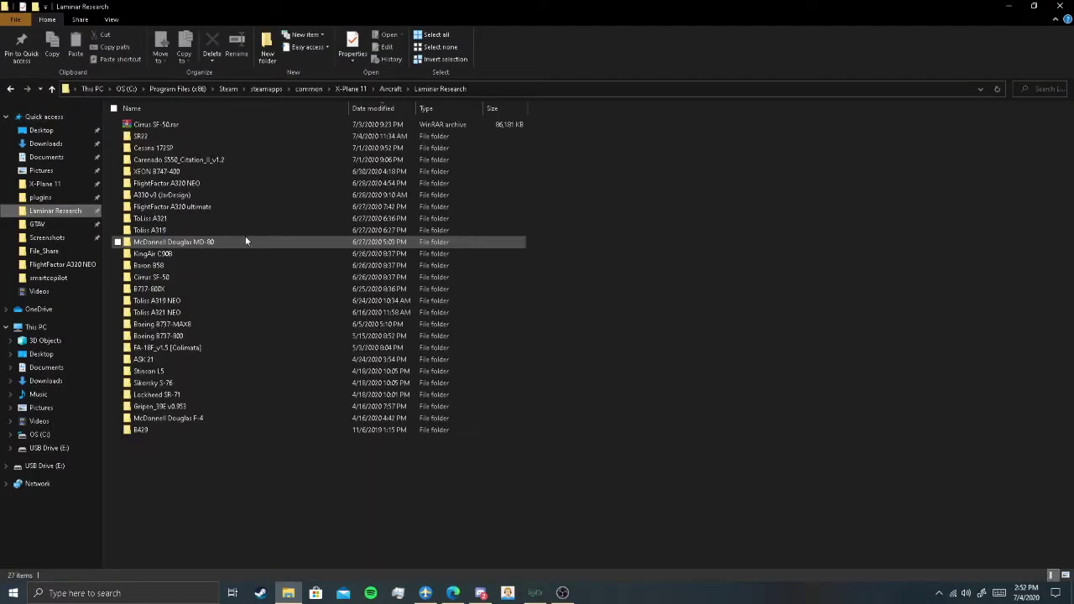
click(237, 159)
click(206, 193)
right_click(205, 194)
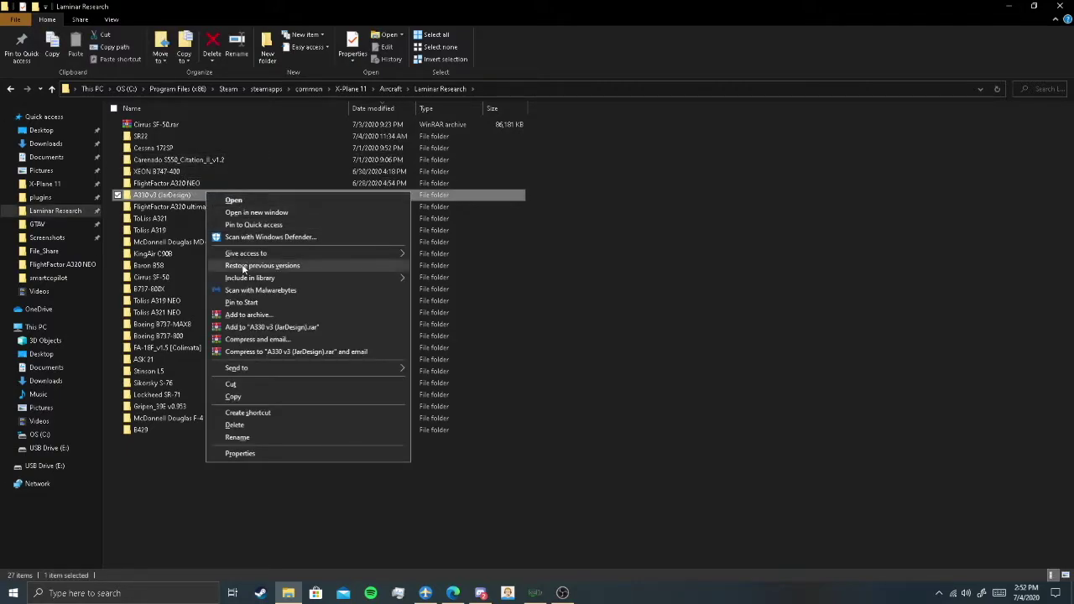
click(249, 316)
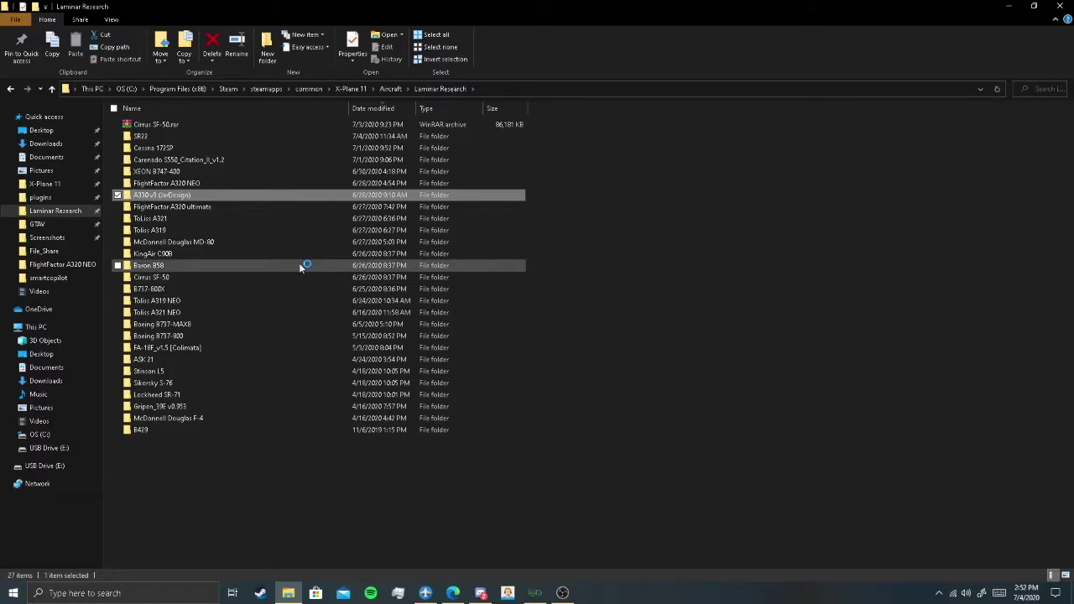
click(479, 313)
click(478, 362)
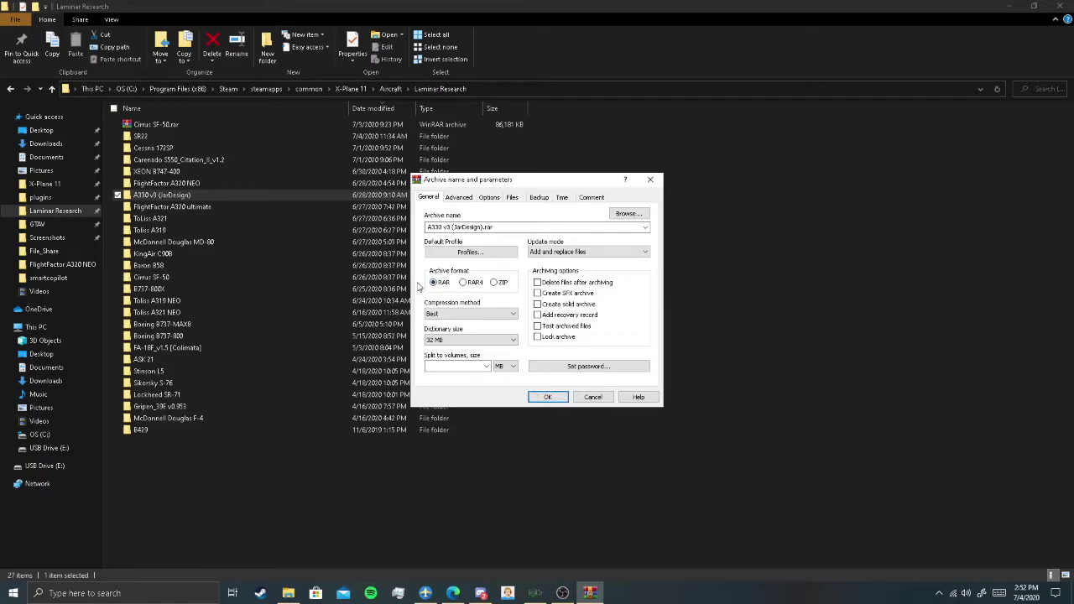
Step: Start building A330 v3 (JarDesign).rar, check its progress, and return to the browser's download
click(548, 397)
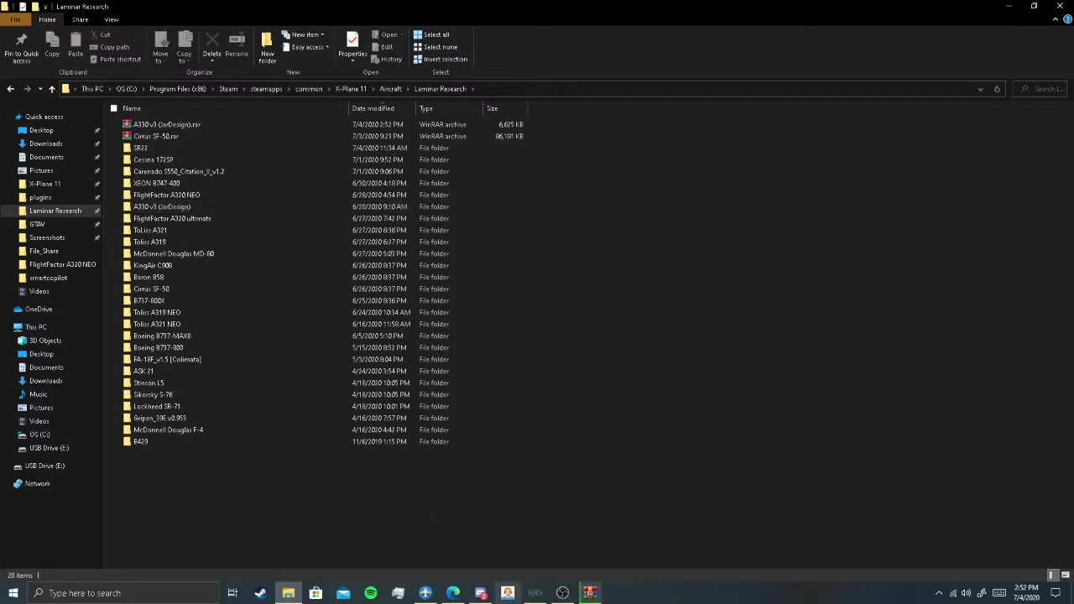
click(590, 593)
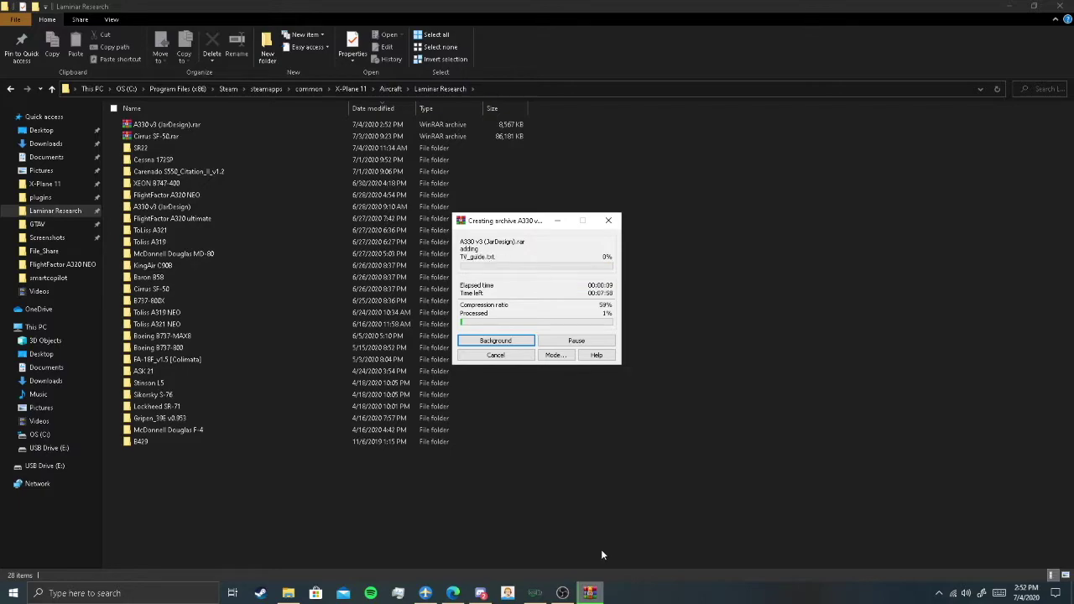
click(453, 593)
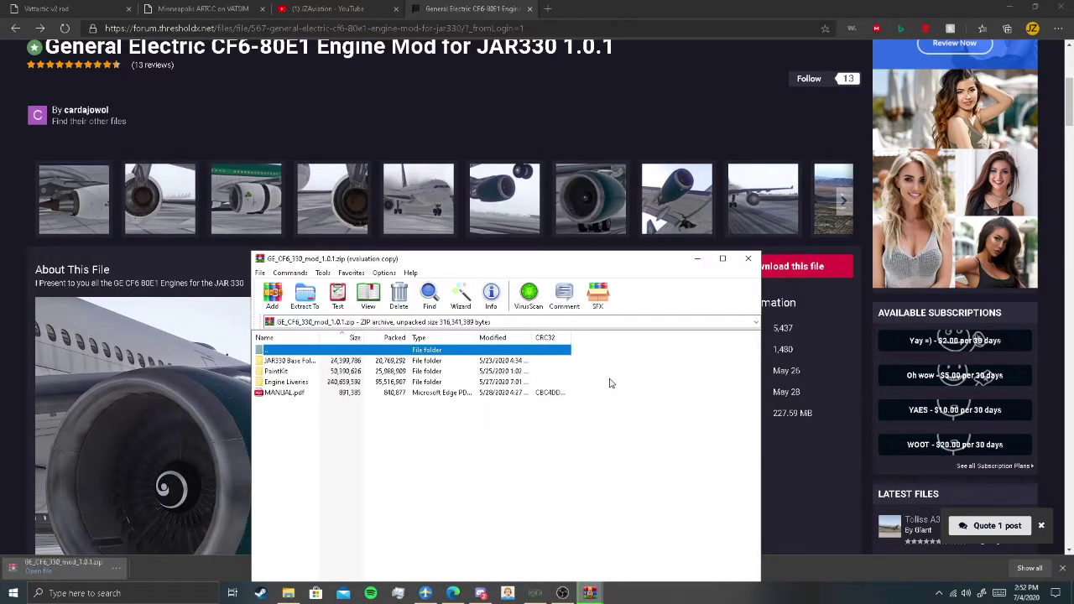
Step: Bring the GE Engines archive window forward and drag it to the screen's right edge
click(590, 593)
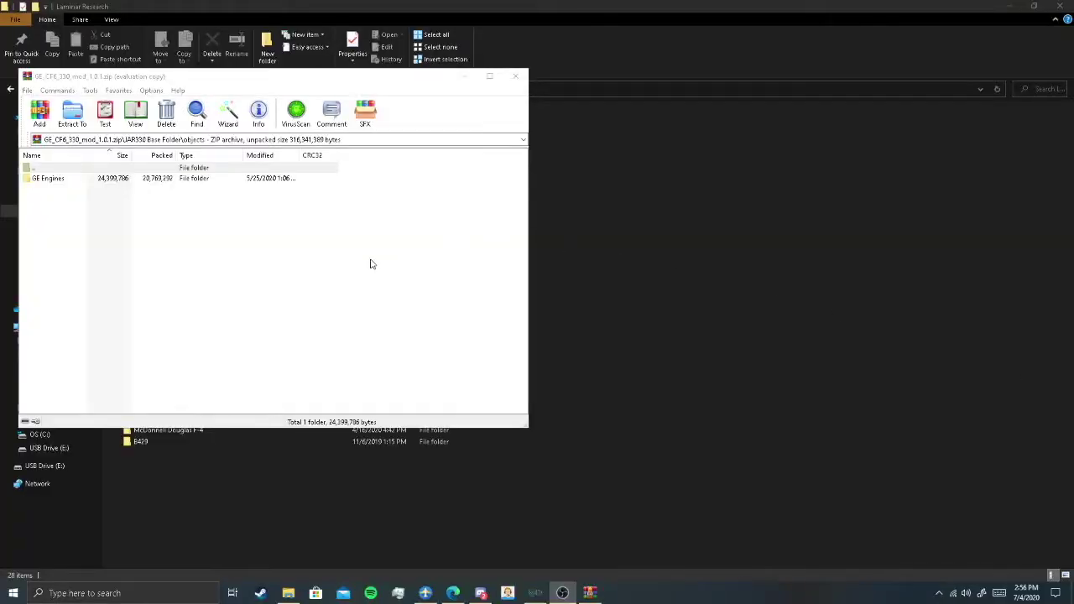
click(216, 139)
double_click(215, 139)
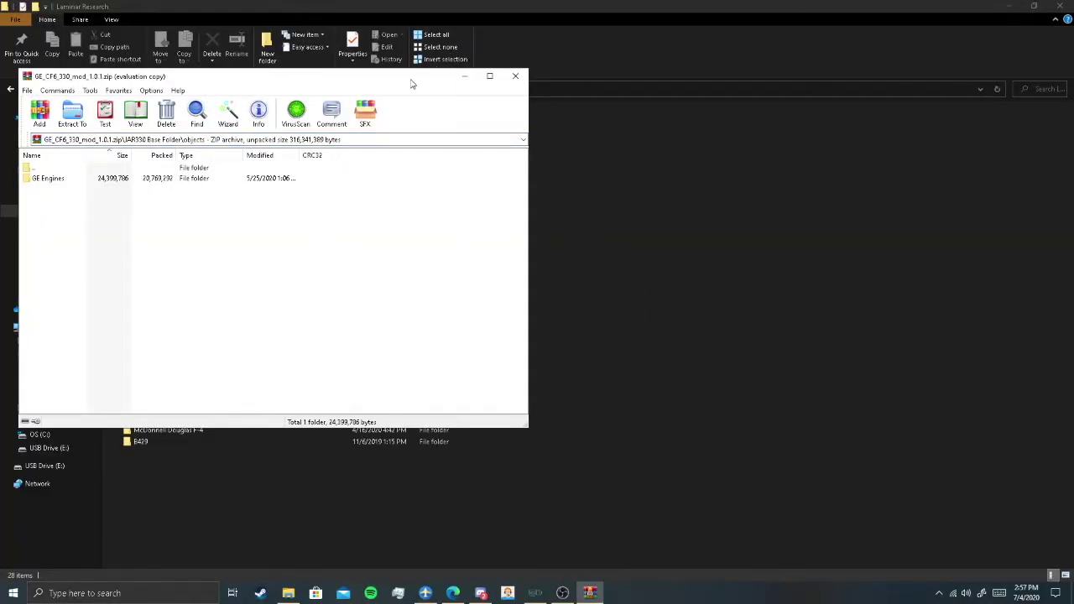
drag(411, 78, 629, 160)
drag(525, 158, 621, 157)
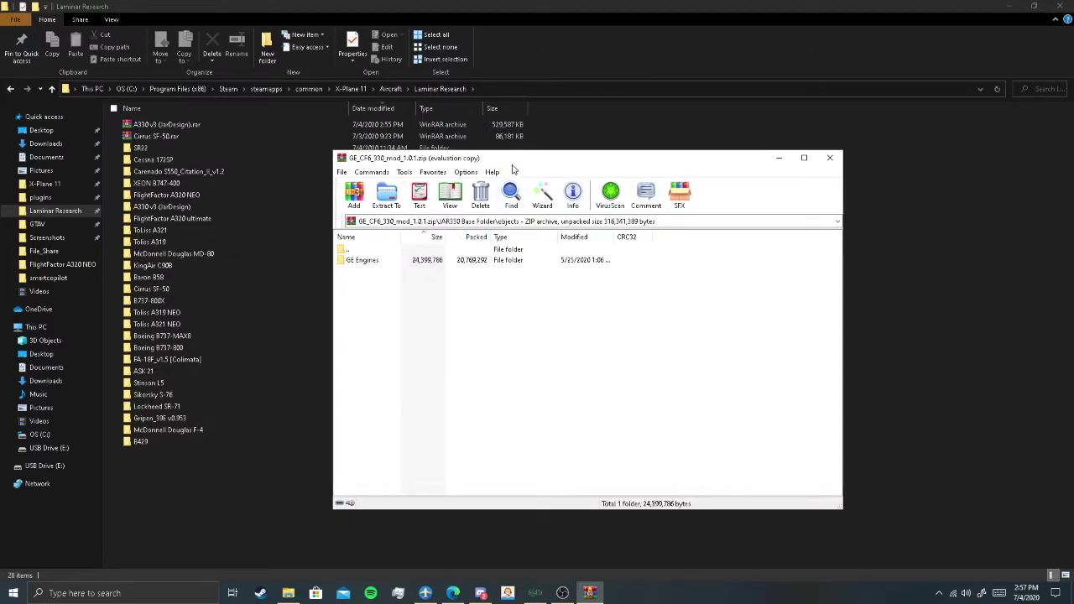
drag(604, 158, 957, 202)
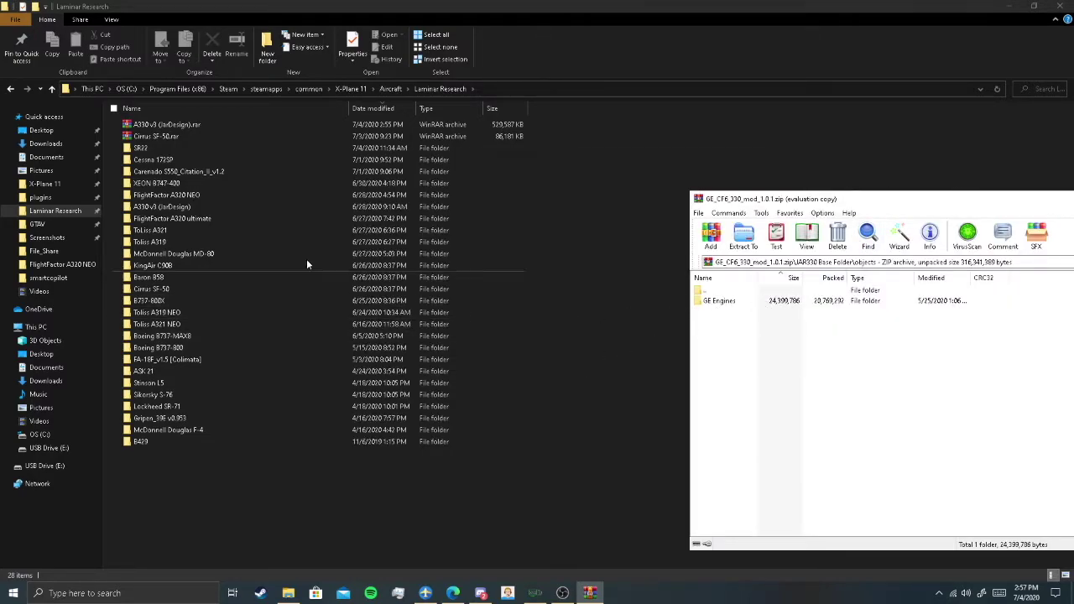
Step: Open A330 v3 (JarDesign)\objects and drag GE Engines from the archive into it
double_click(235, 207)
double_click(178, 196)
click(591, 593)
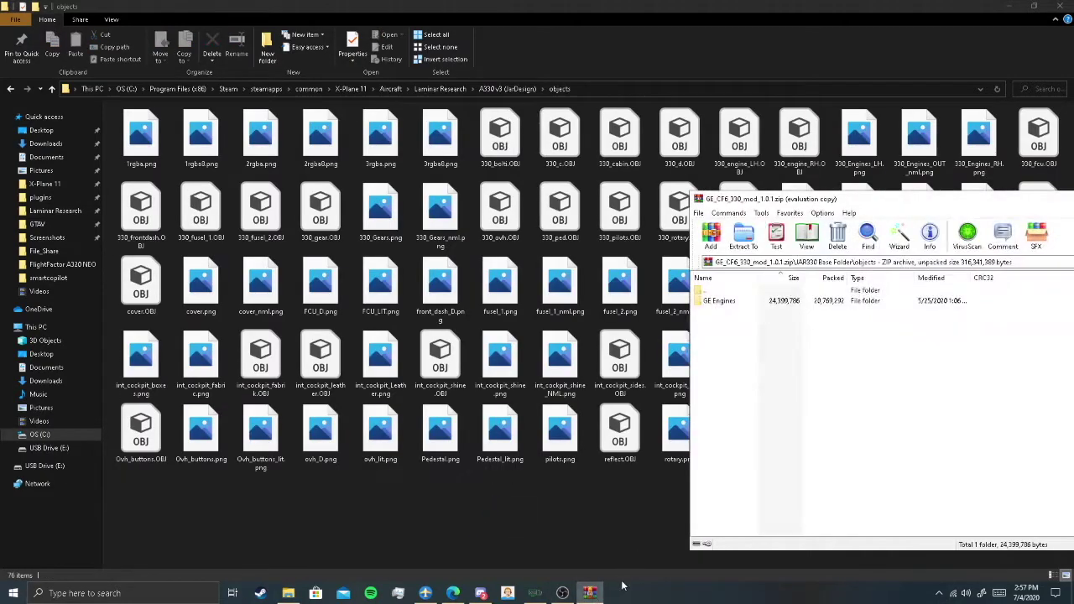
click(757, 302)
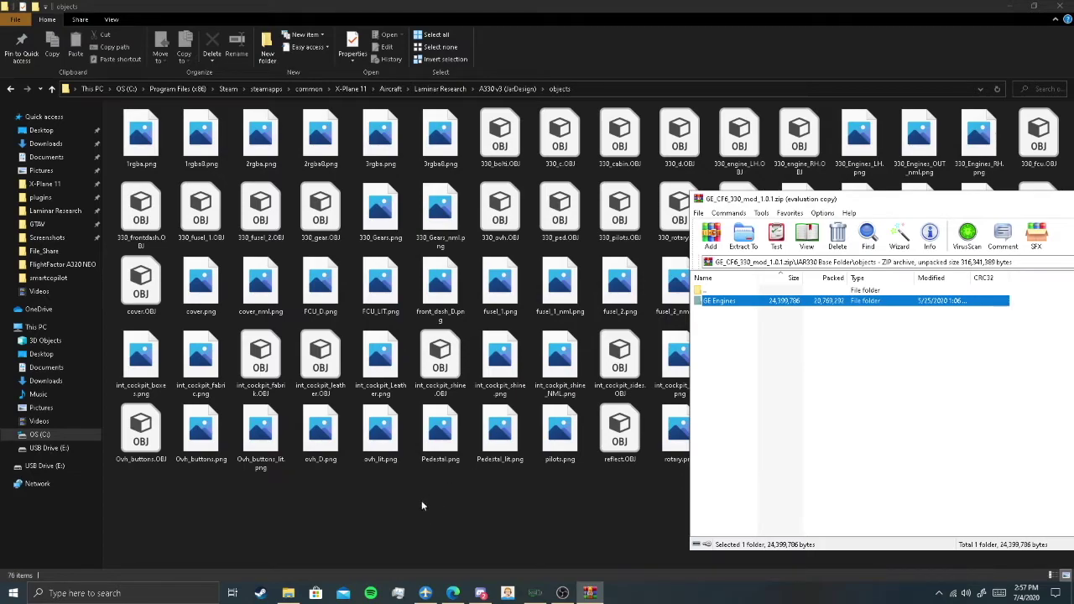
drag(421, 506, 626, 495)
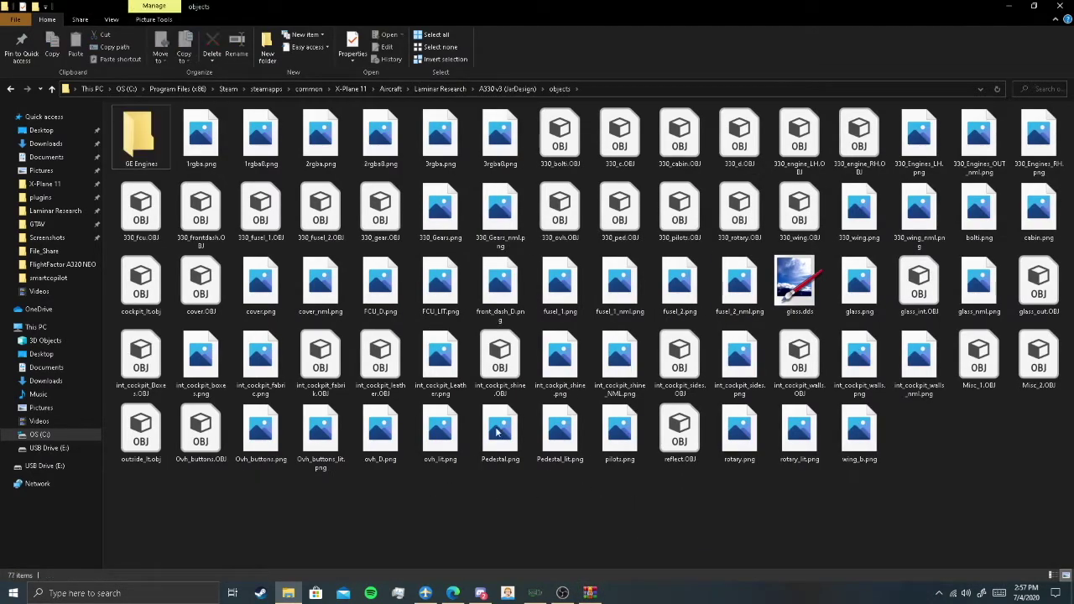
Step: Open the extracted GE Engines folder to view its 9 engine items
double_click(143, 134)
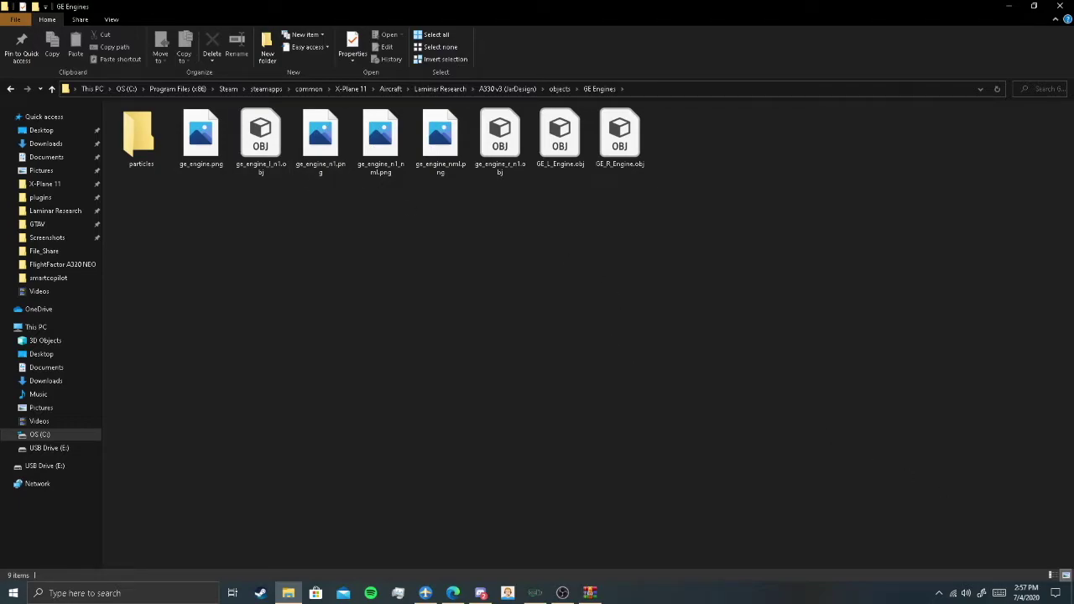
key(alt+Tab)
key(alt+Tab)
key(alt+Tab)
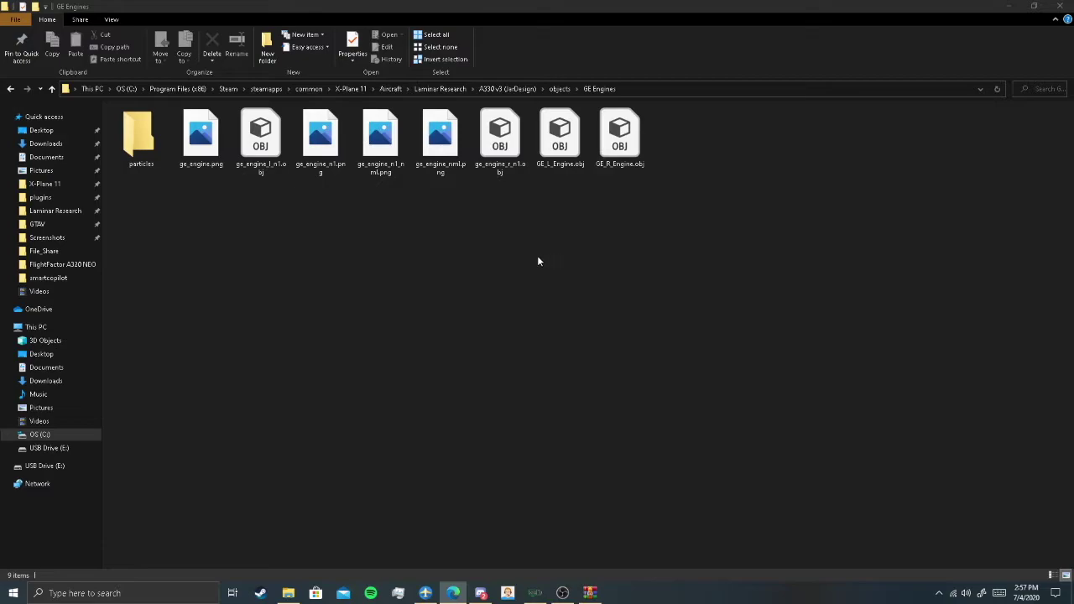
click(411, 261)
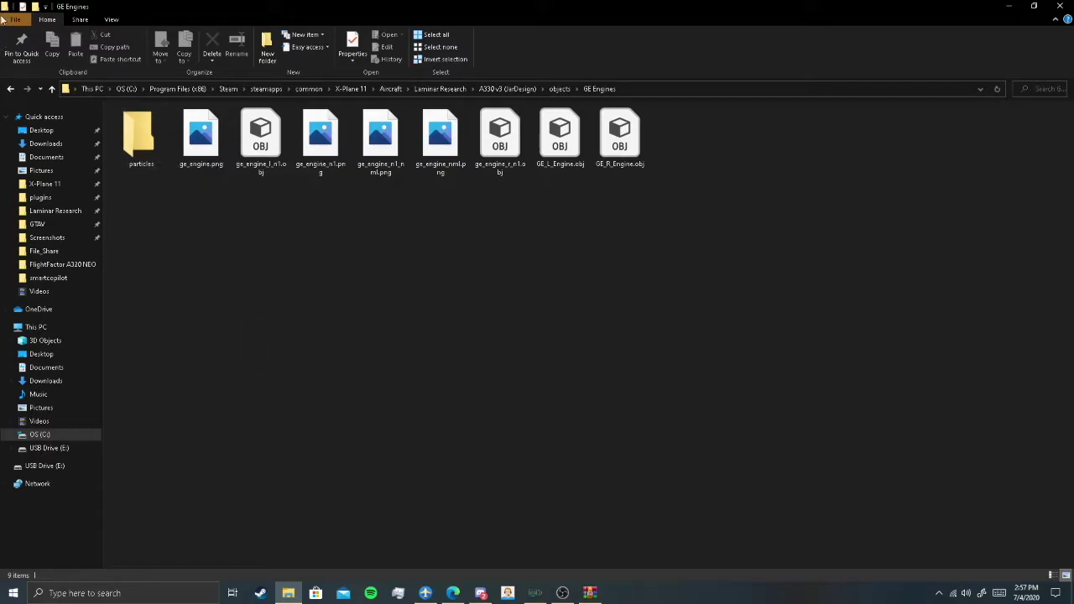
Step: Back in objects, select 330_fusel_2.OBJ and bring up its context menu
click(11, 89)
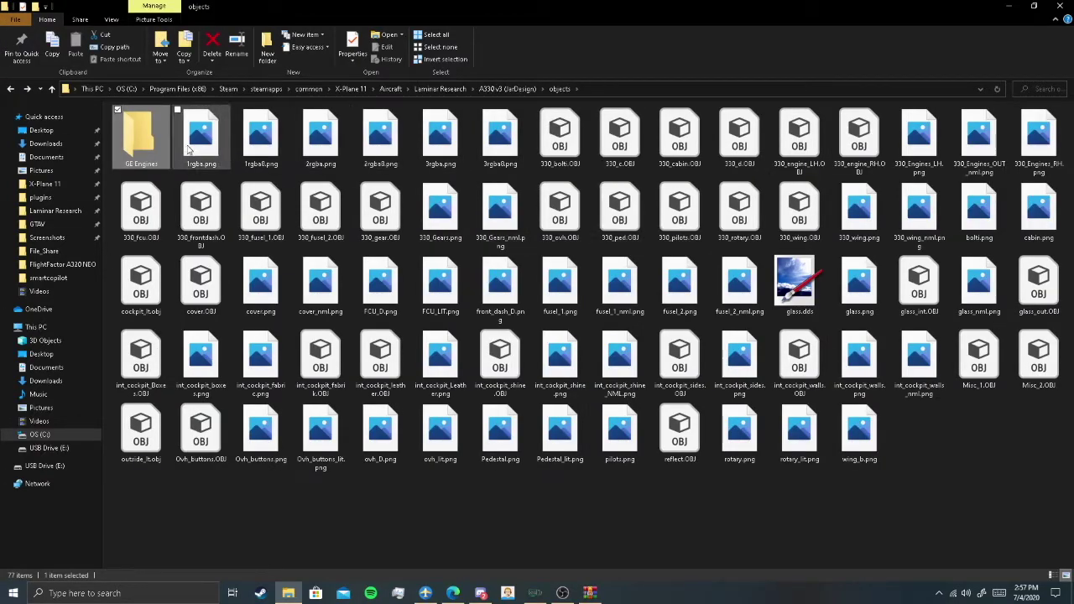
click(642, 143)
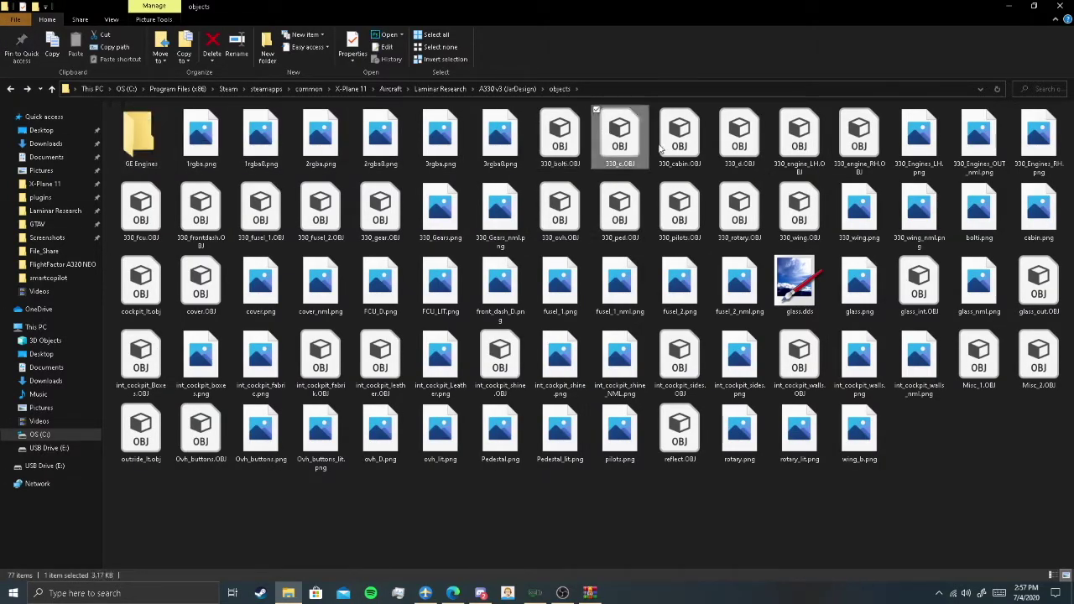
click(764, 151)
click(798, 147)
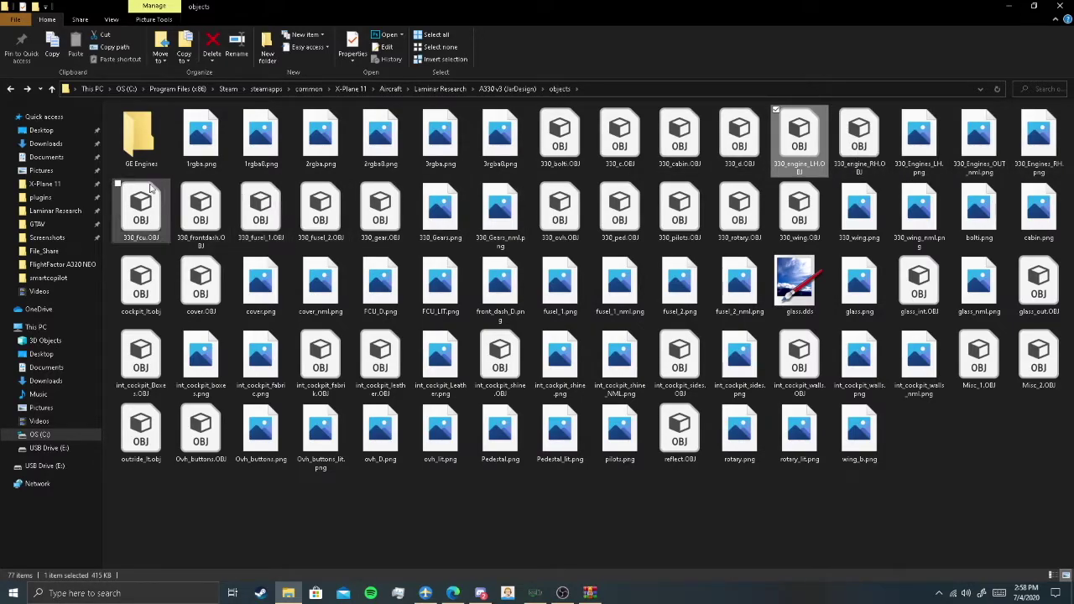
click(260, 208)
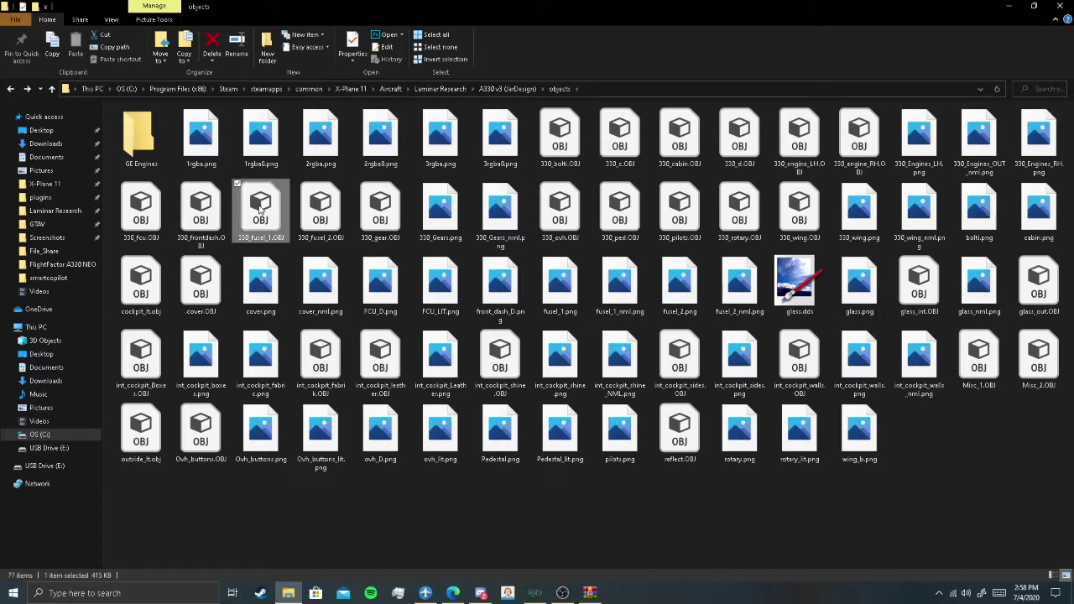
click(332, 220)
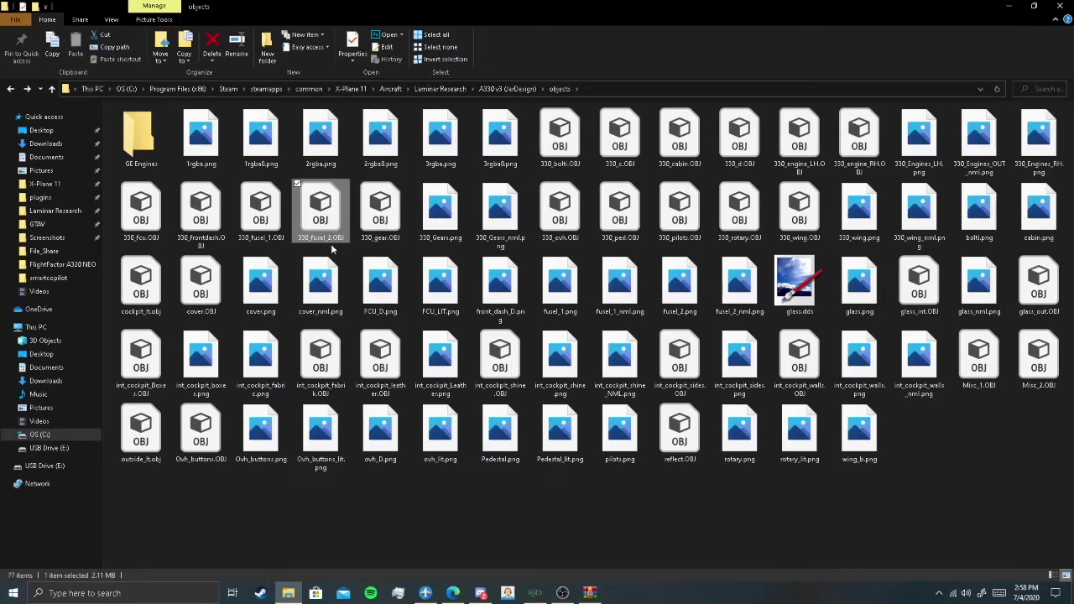
right_click(326, 202)
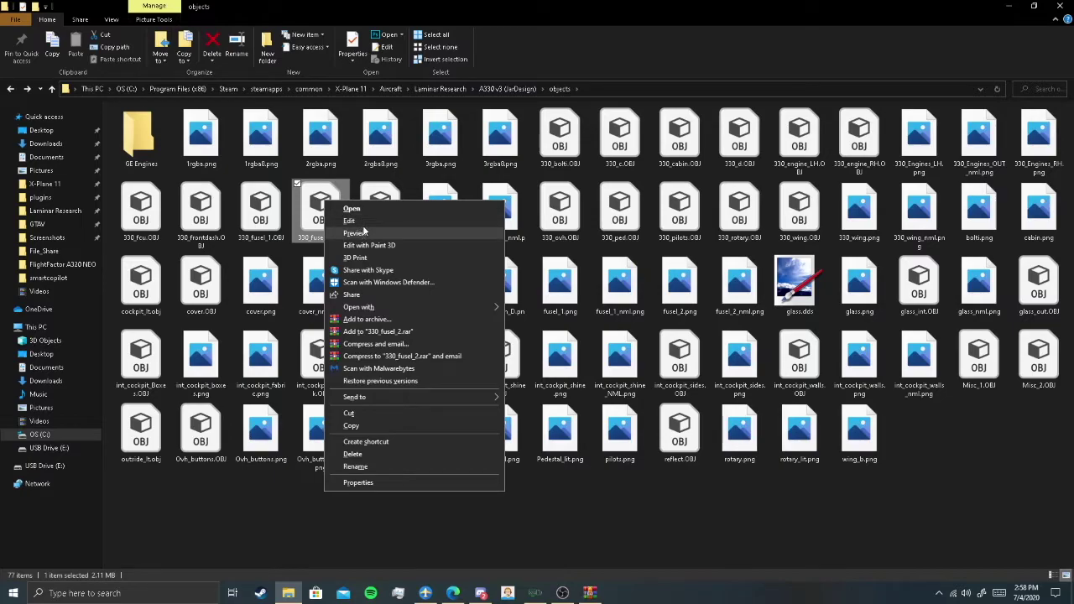
Step: Open 330_fusel_2.OBJ in Notepad
mouse_move(372, 308)
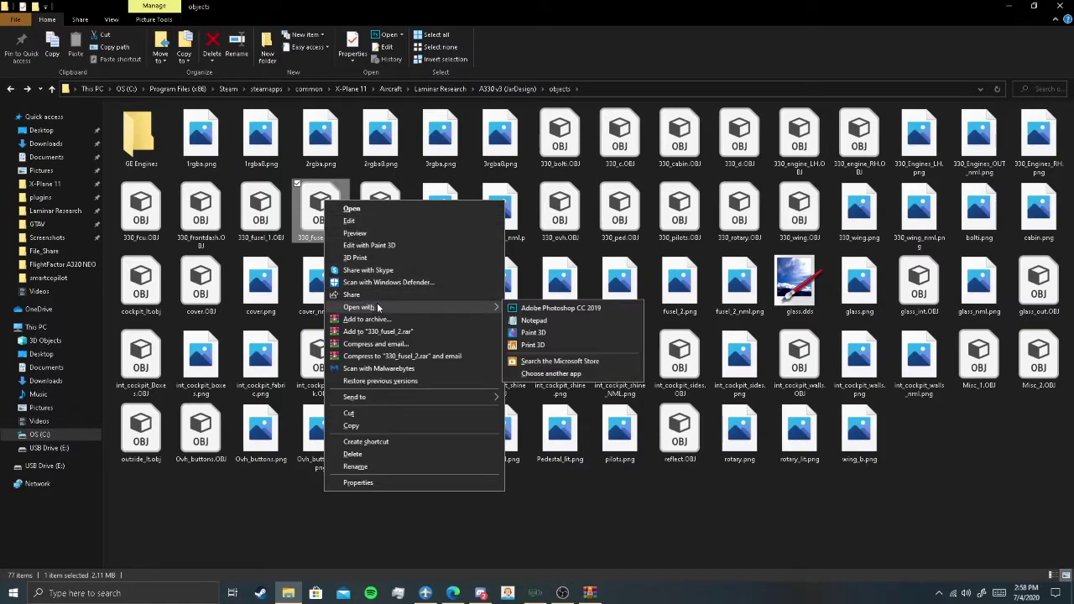
click(568, 320)
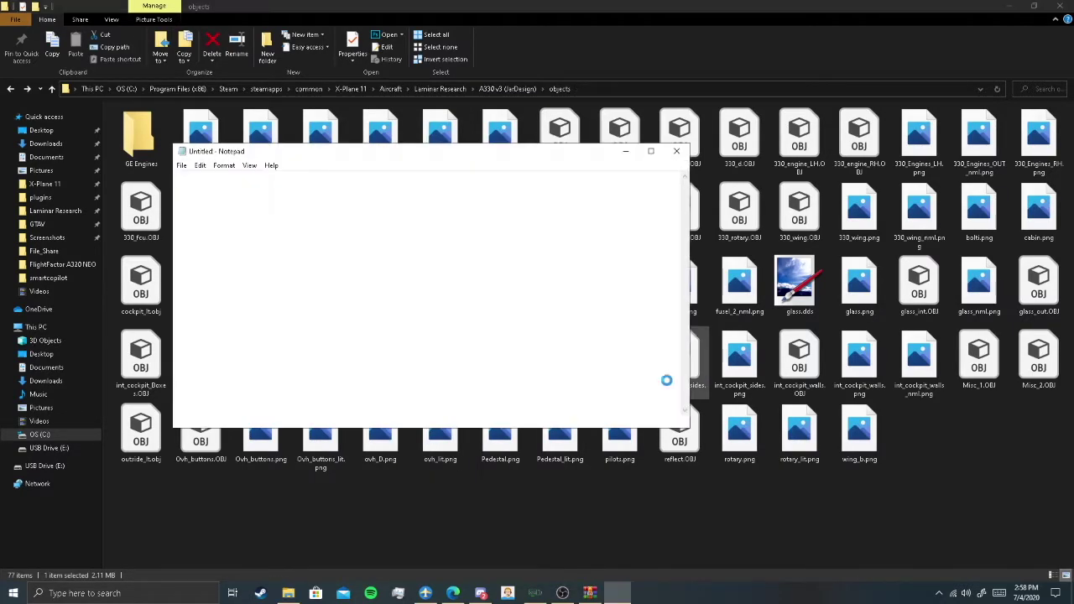
click(601, 297)
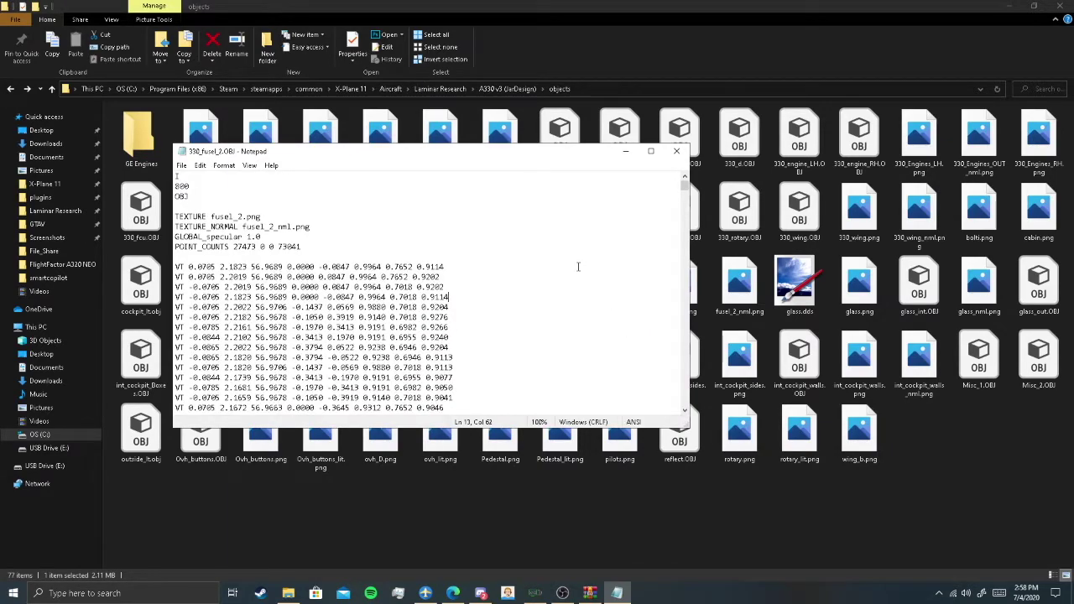
Step: Maximize Notepad and search the file for the pasted engine_rotation_angle_deg dataref
key(ctrl+f)
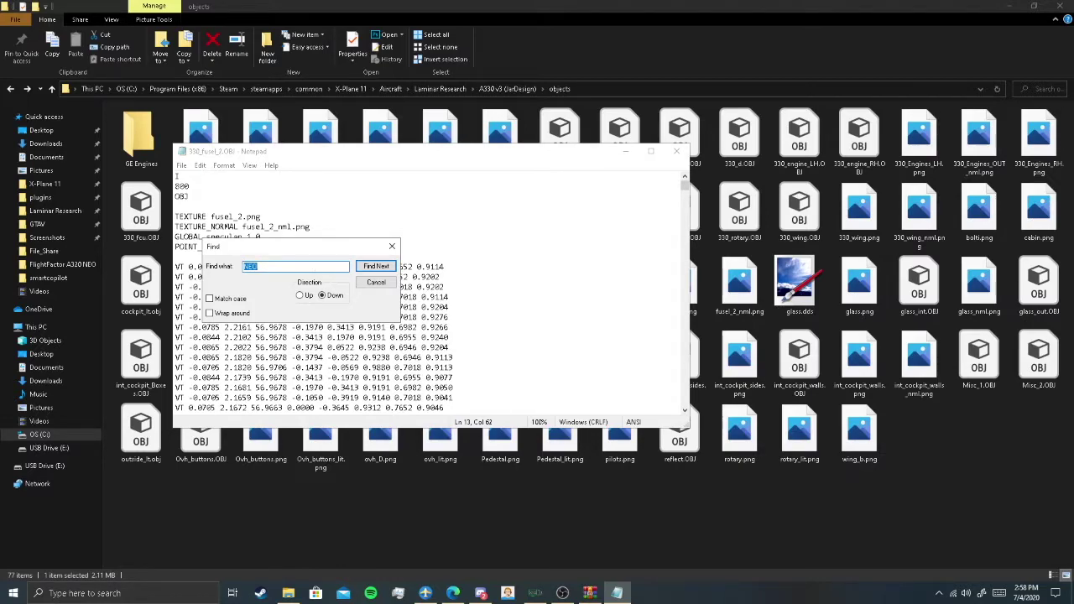
click(453, 594)
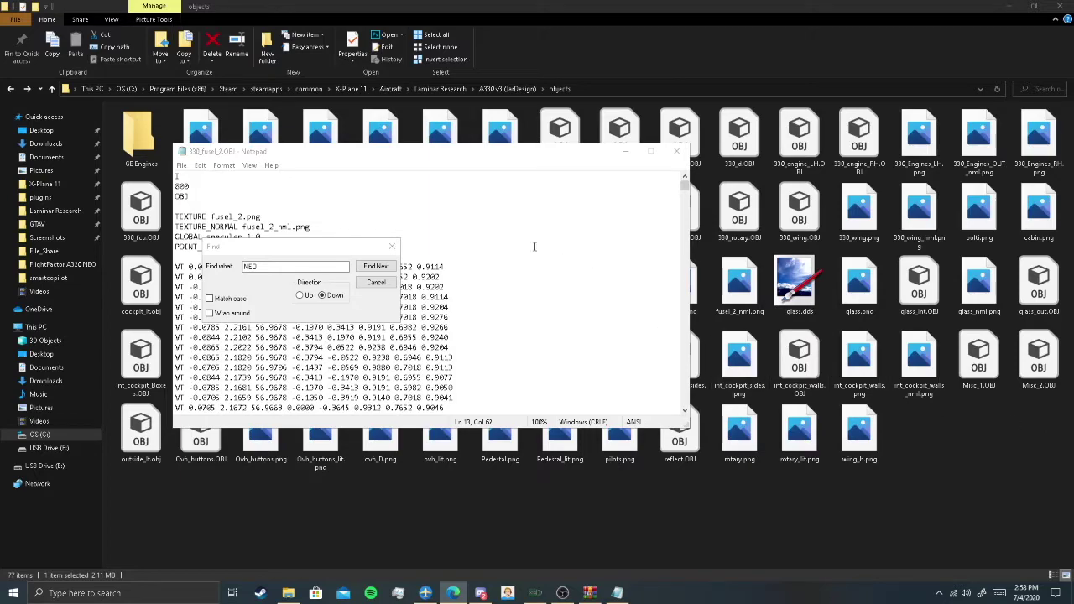
click(294, 266)
key(ctrl+v)
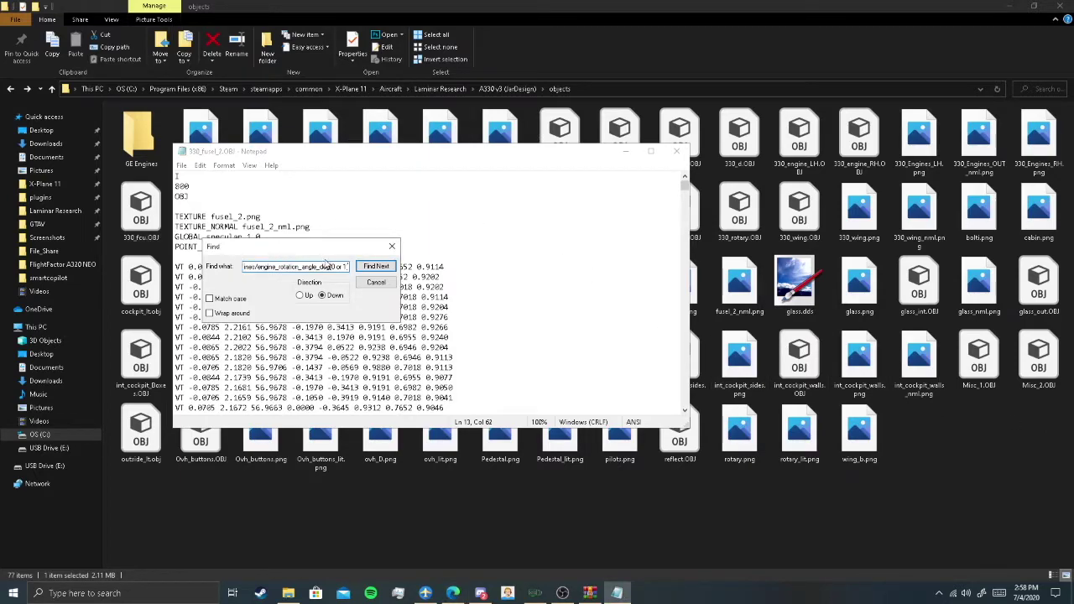
double_click(430, 154)
click(376, 266)
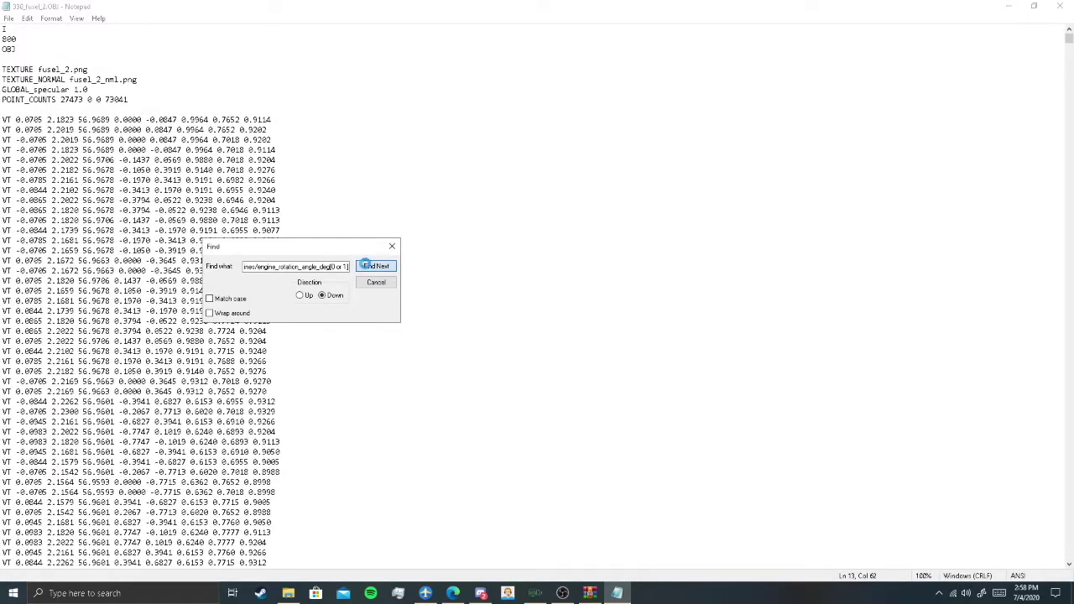